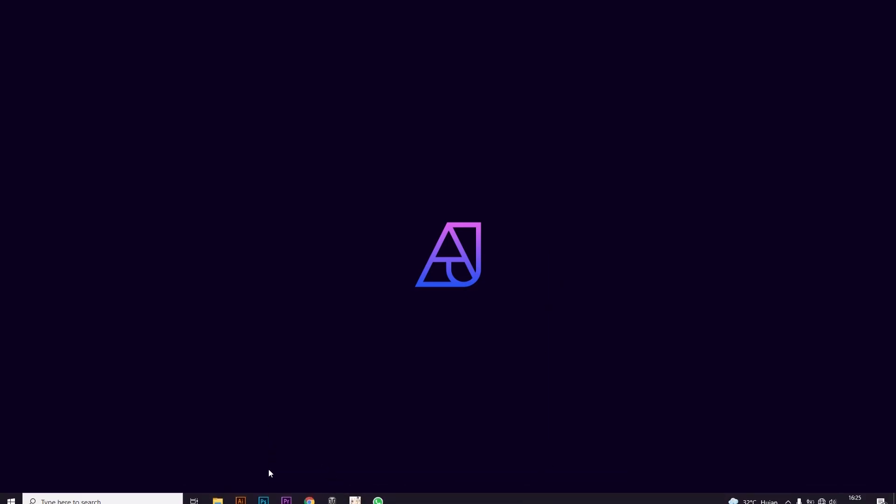
Step: Switch to Adobe Illustrator with the Poster 3.ai document open
left_click(241, 501)
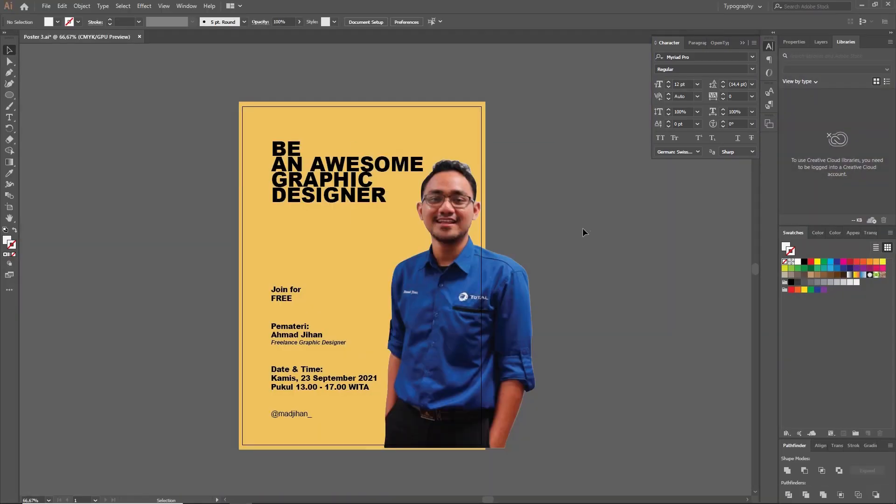
key("space")
left_click_drag(582, 228, 586, 229)
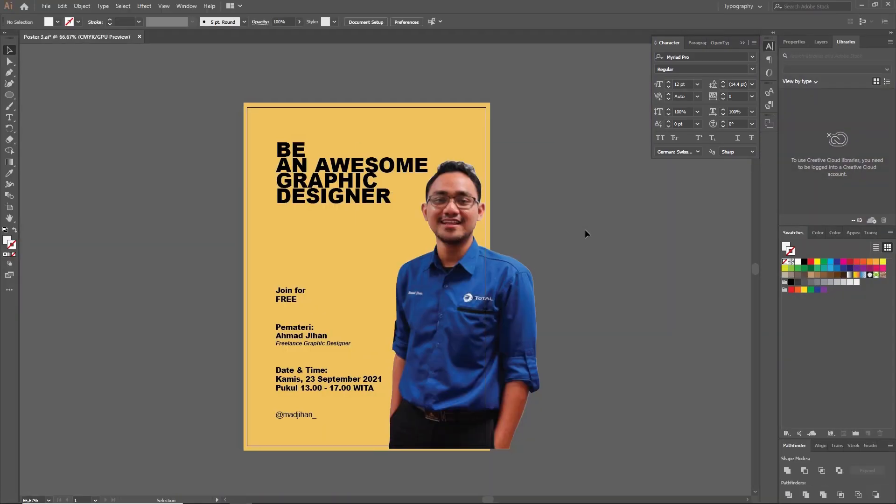
key("space")
left_click_drag(591, 234, 590, 230)
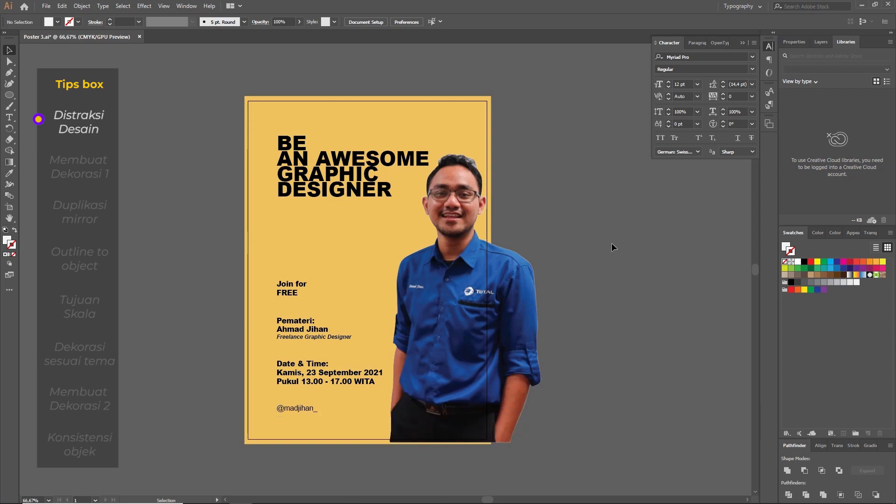
left_click_drag(592, 232, 604, 234)
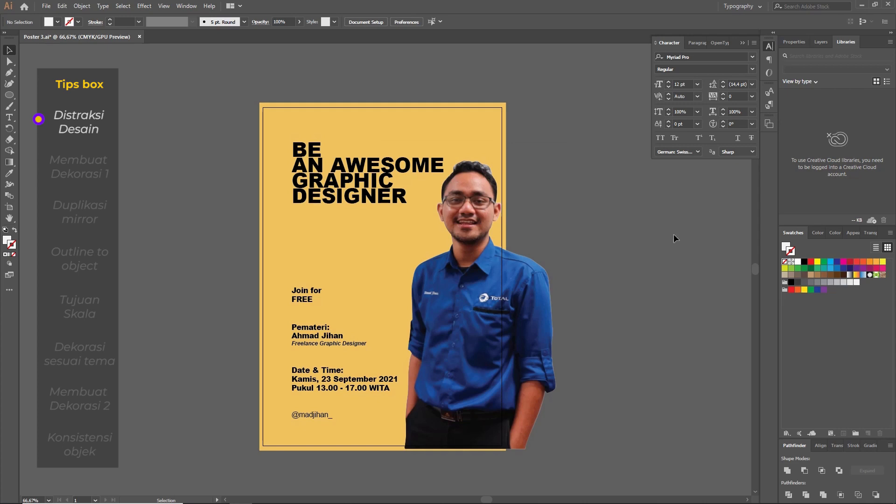
Step: Place the ready-made pale plus shapes from the pasteboard onto the yellow poster, spread around the headline, event details and portrait
left_click_drag(712, 247, 362, 248)
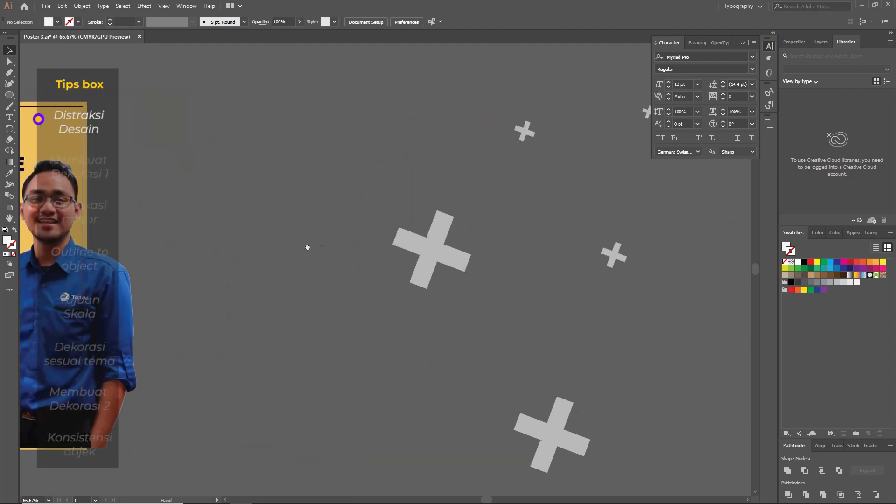
left_click_drag(519, 165, 474, 158)
left_click_drag(334, 79, 564, 312)
left_click_drag(631, 413, 630, 414)
left_click_drag(286, 304, 627, 306)
left_click_drag(682, 263, 642, 262)
left_click_drag(730, 240, 418, 248)
left_click_drag(505, 251, 322, 253)
left_click(399, 249)
left_click_drag(264, 426, 279, 427)
left_click(573, 254)
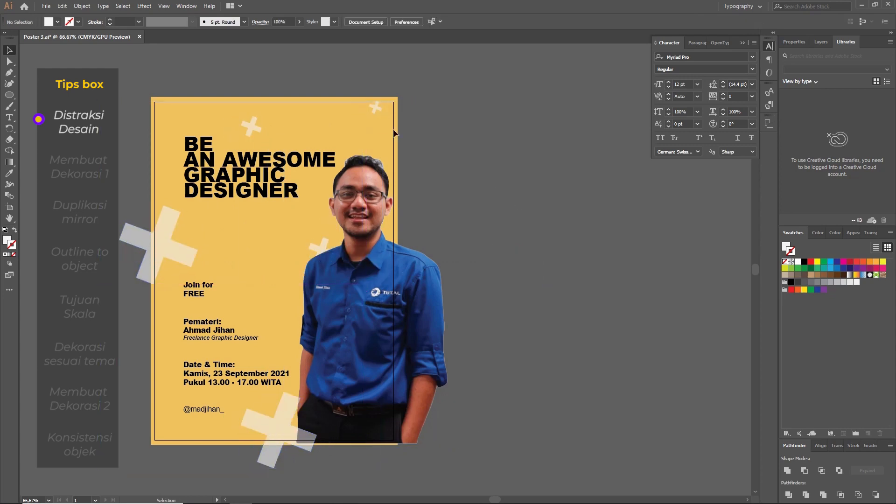
scroll(373, 98, "up", 4)
left_click_drag(388, 127, 388, 169)
left_click(524, 234)
scroll(522, 231, "down", 4)
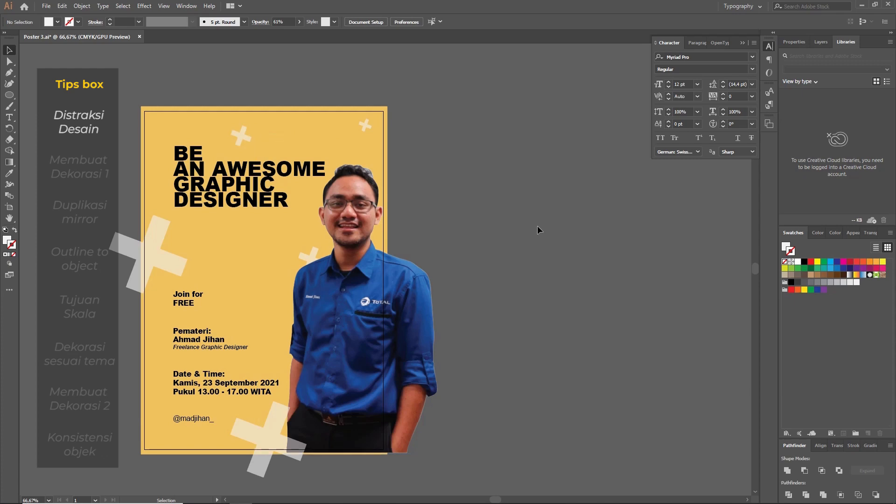
left_click_drag(533, 238, 489, 224)
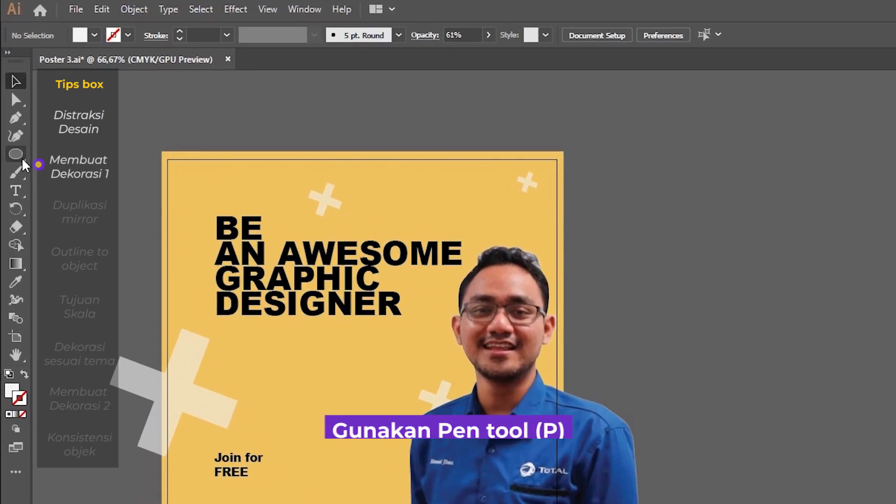
Step: Draw a straight horizontal line about 67 pt long with the Pen tool on the empty pasteboard beside the poster
key("p")
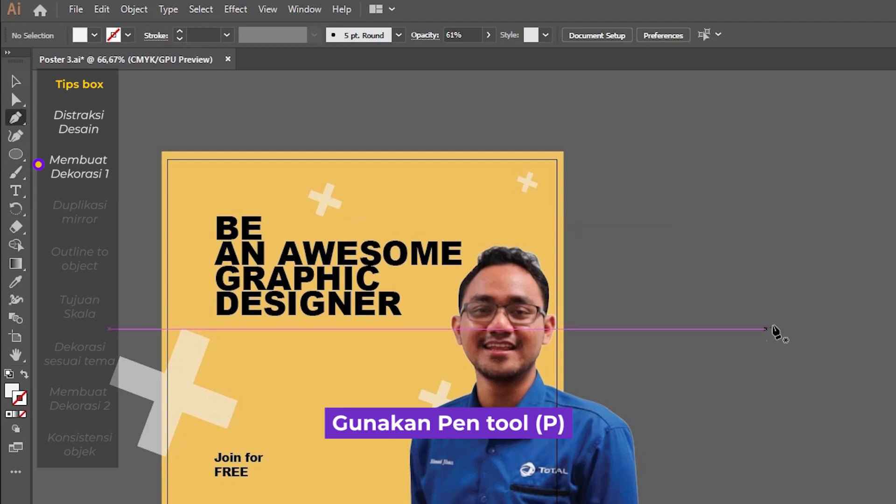
left_click(741, 329)
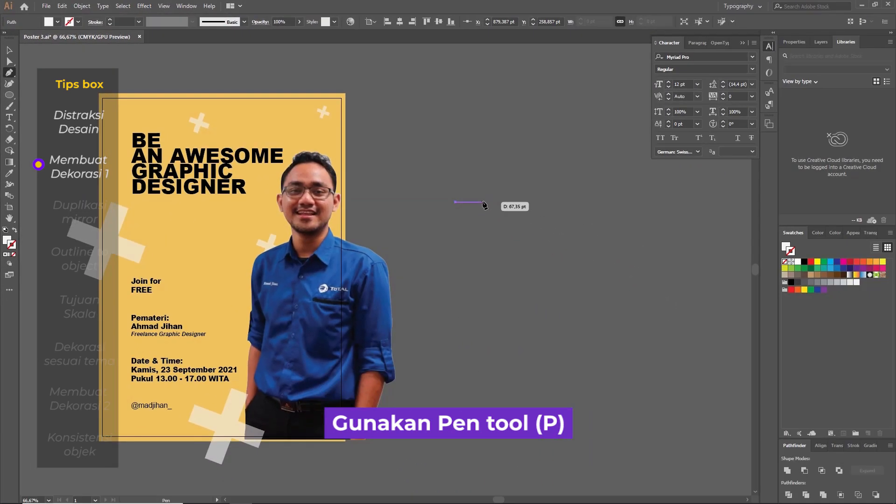
left_click(483, 202)
key("v")
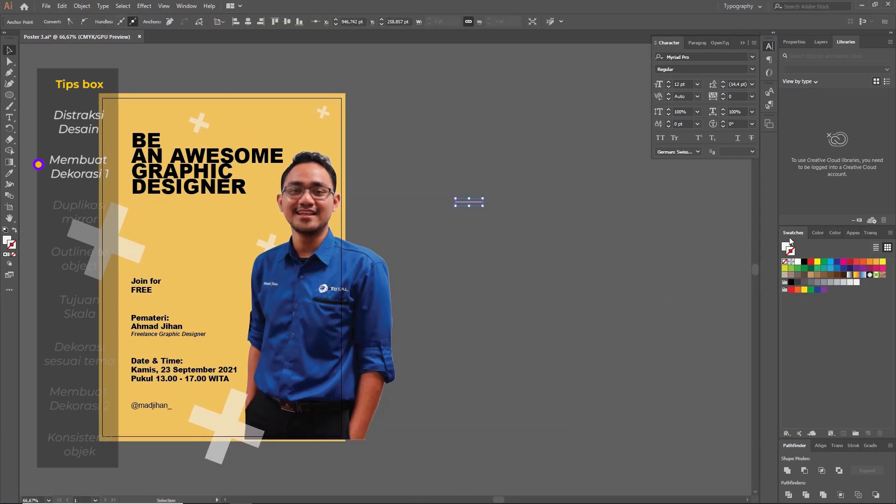
Step: Give the short line no fill and a white stroke with a weight of 14 pt
left_click(785, 261)
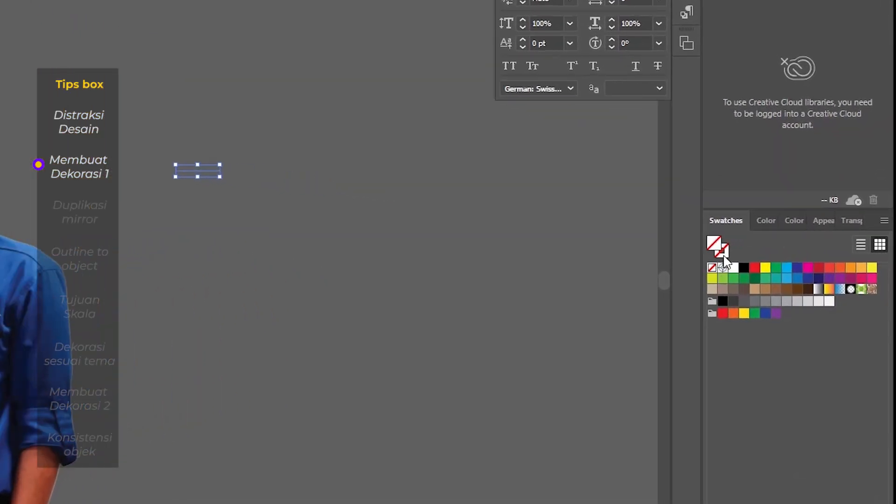
left_click(734, 268)
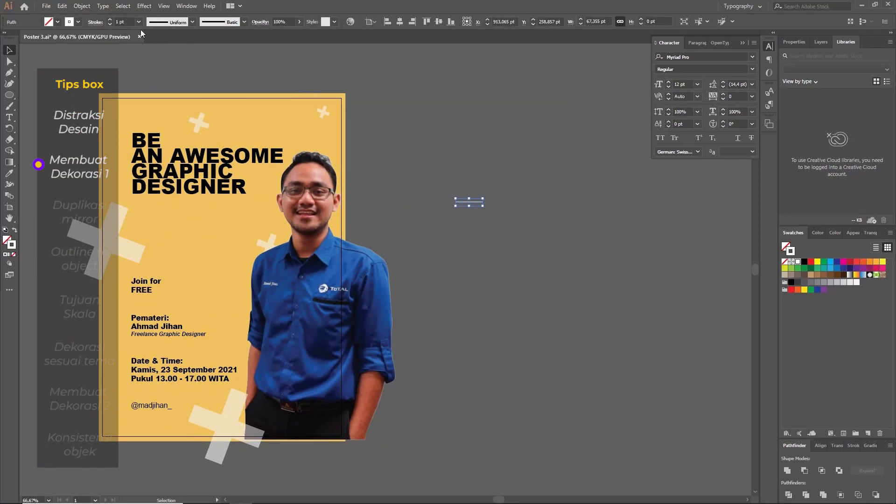
left_click(138, 22)
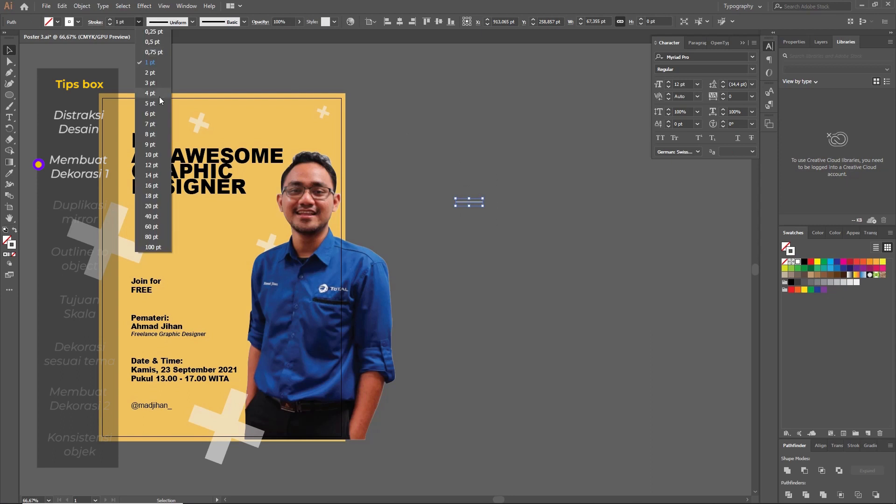
left_click(151, 176)
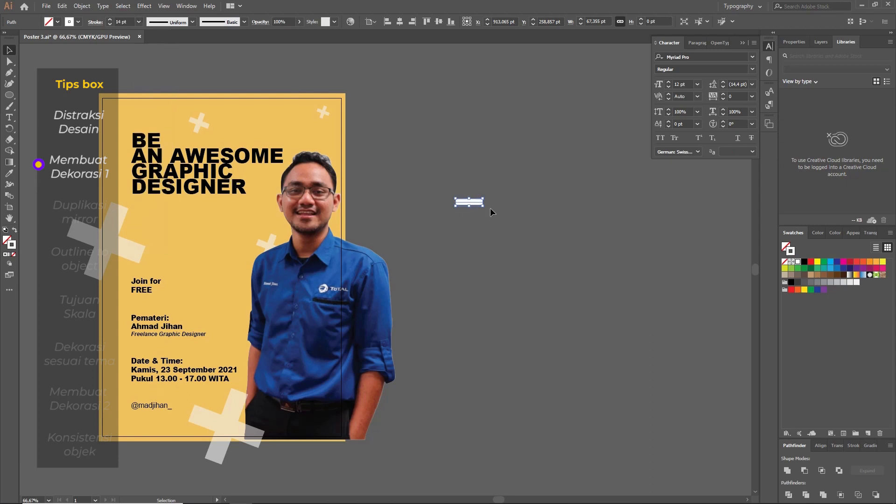
Step: Rotate the line to a 45° diagonal and make a reflected copy across the vertical axis to form an X
left_click_drag(488, 208, 489, 223)
left_click_drag(489, 222, 488, 216)
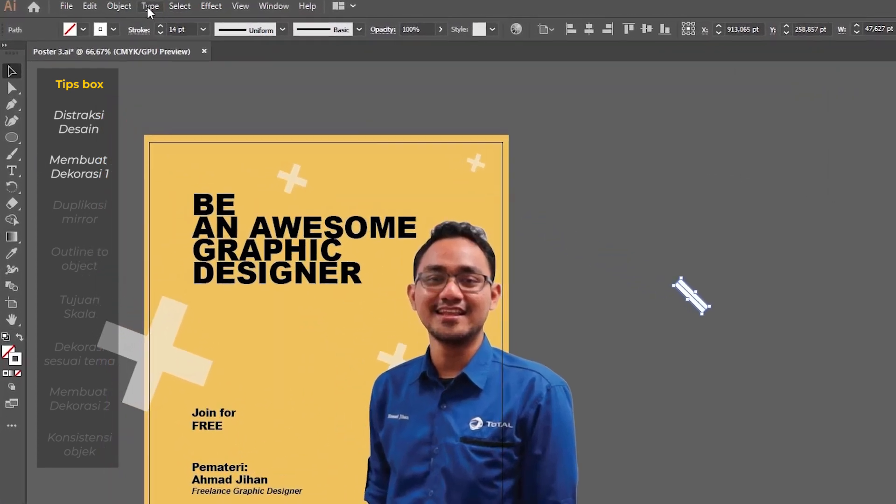
left_click(91, 6)
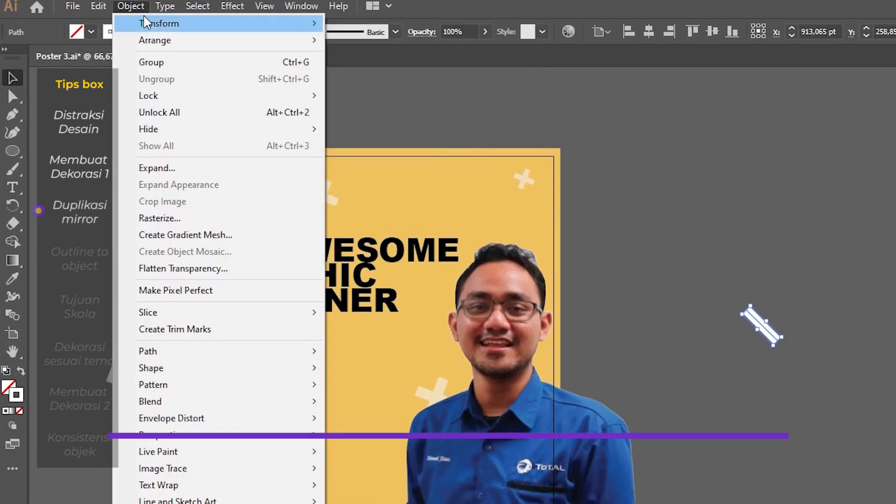
mouse_move(290, 25)
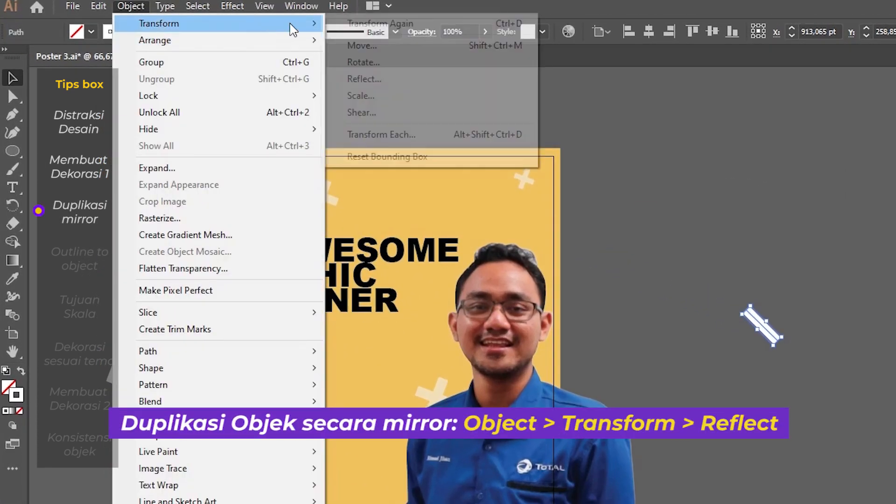
left_click(406, 79)
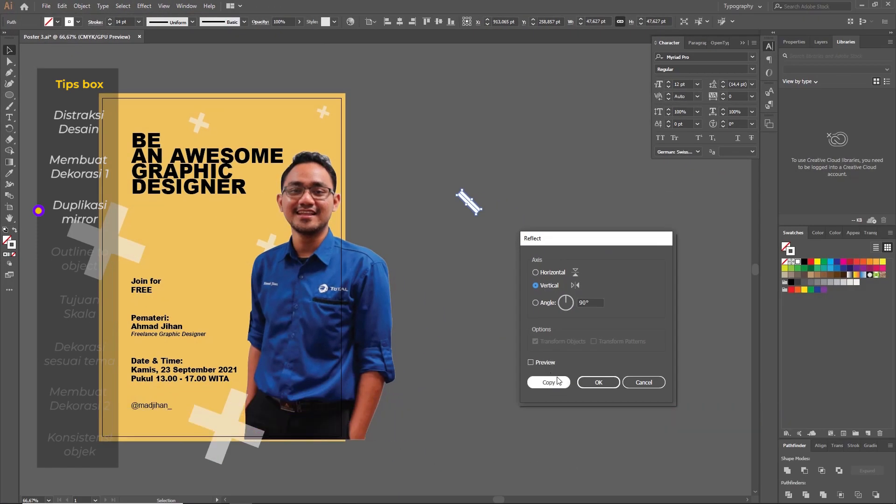
left_click(553, 386)
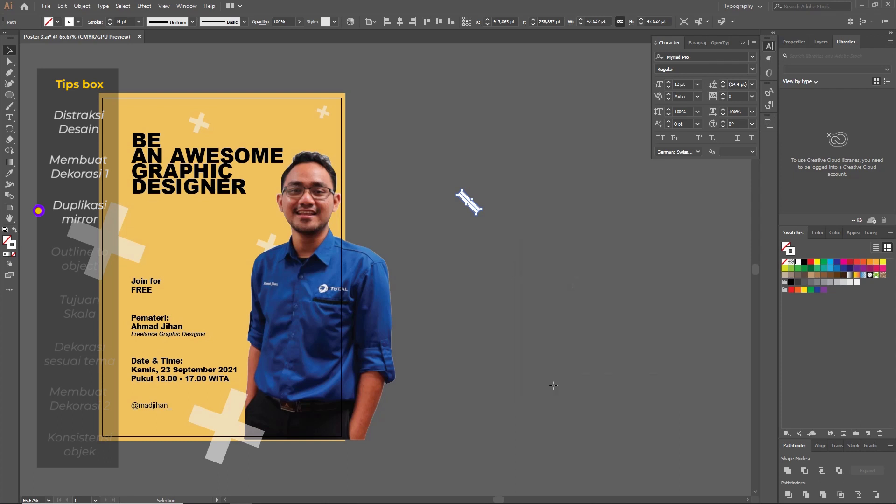
left_click_drag(523, 262, 427, 174)
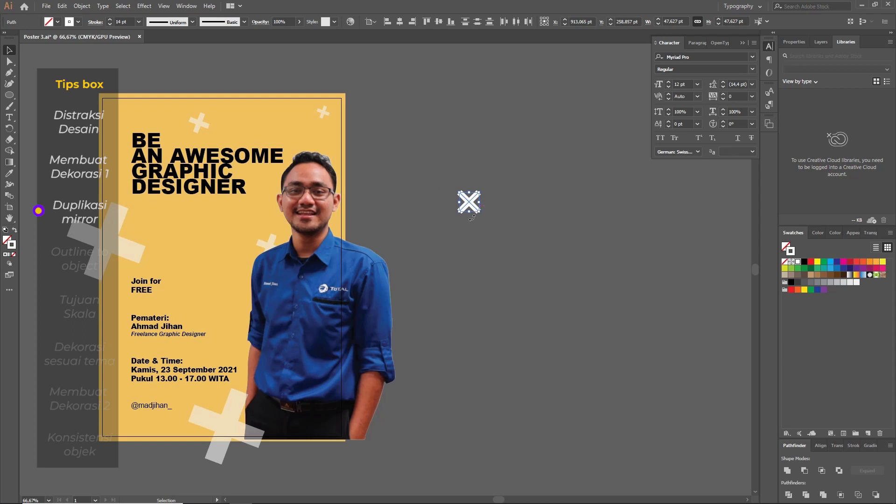
left_click(500, 241)
key("m")
left_click_drag(510, 200, 540, 208)
key("v")
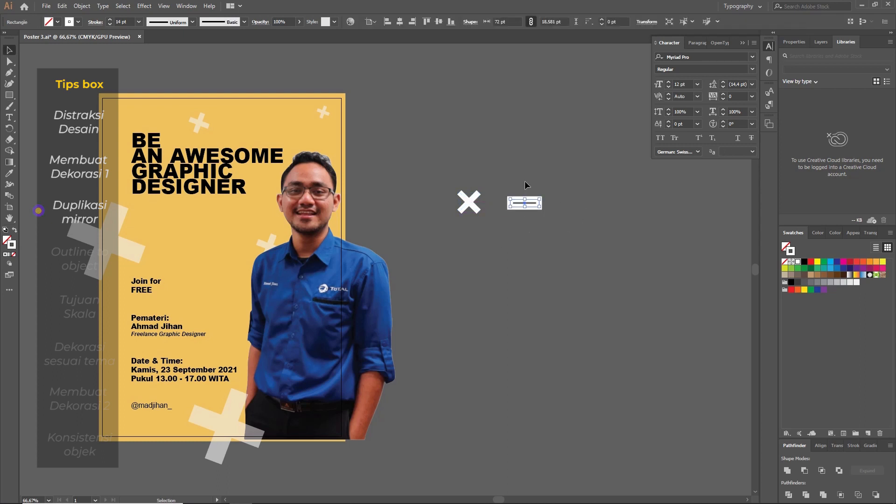
key("Delete")
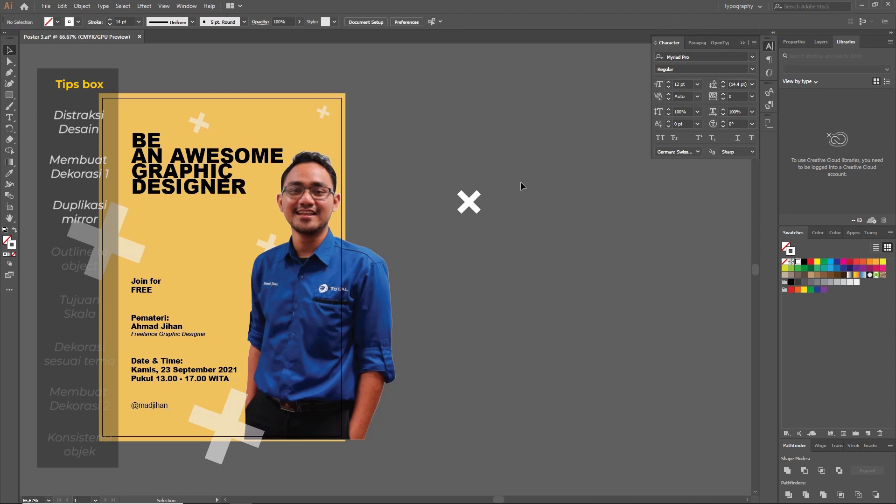
Step: Expand the strokes of both crossed lines into filled objects and unite them into a single X shape
left_click(469, 202)
left_click(82, 6)
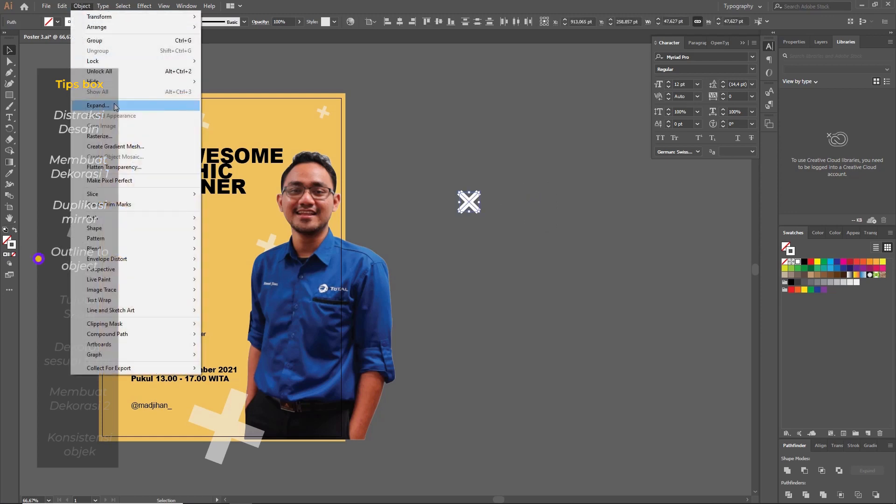
left_click(93, 106)
left_click(584, 376)
left_click(81, 5)
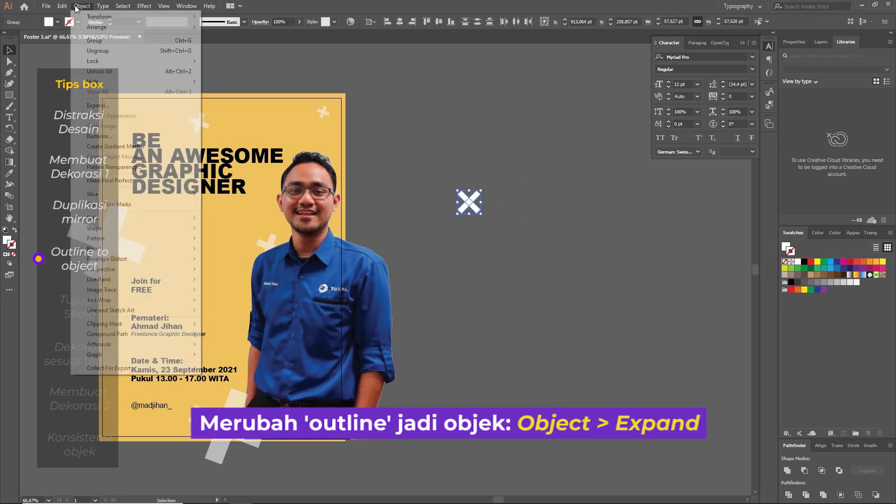
left_click(81, 6)
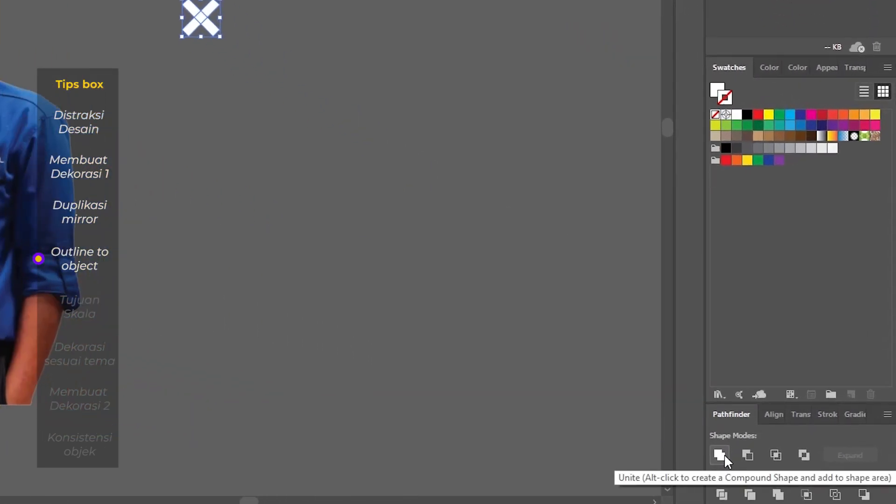
left_click(722, 454)
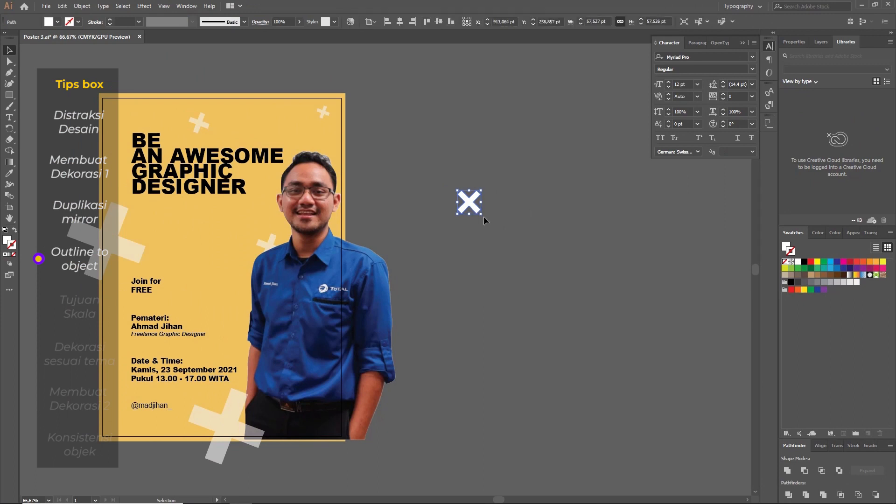
Step: Rotate the white X shape into a slightly tilted plus and move it a little up and to the right
left_click_drag(484, 216, 513, 218)
left_click(529, 218)
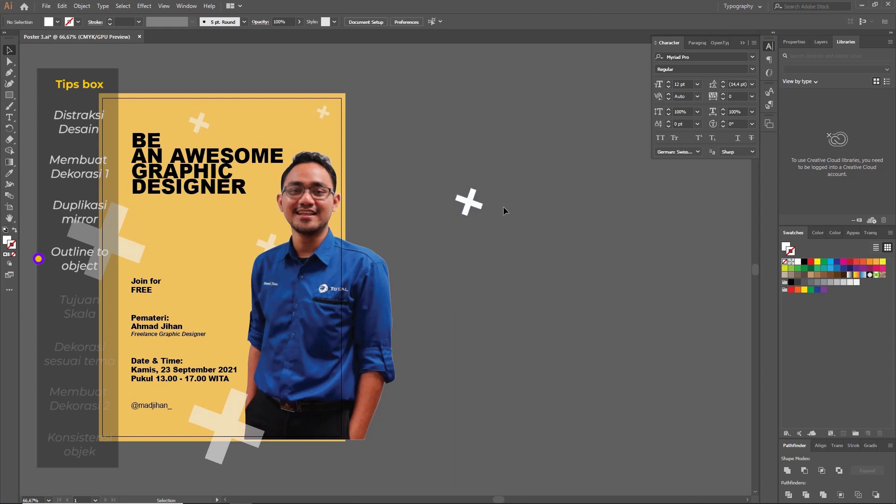
left_click_drag(455, 200, 486, 179)
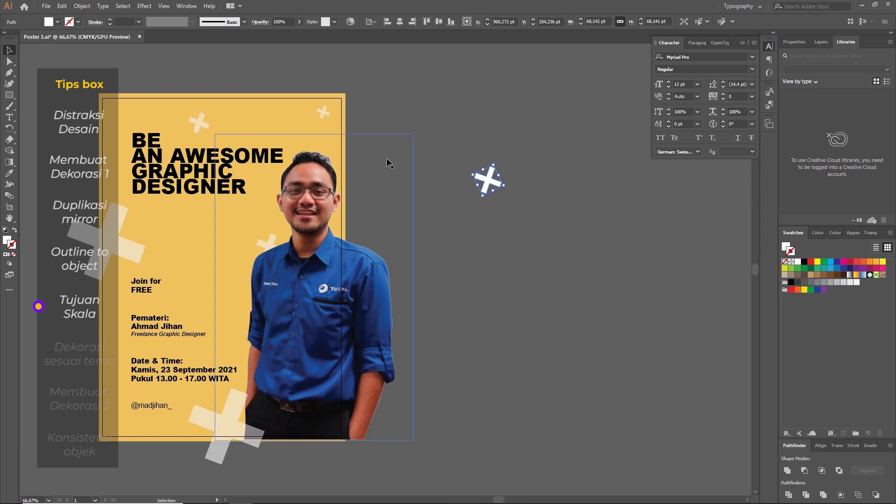
left_click(444, 124)
Step: Select the two large plus shapes on the poster to examine their scale and placement around the event details
left_click_drag(444, 124, 499, 122)
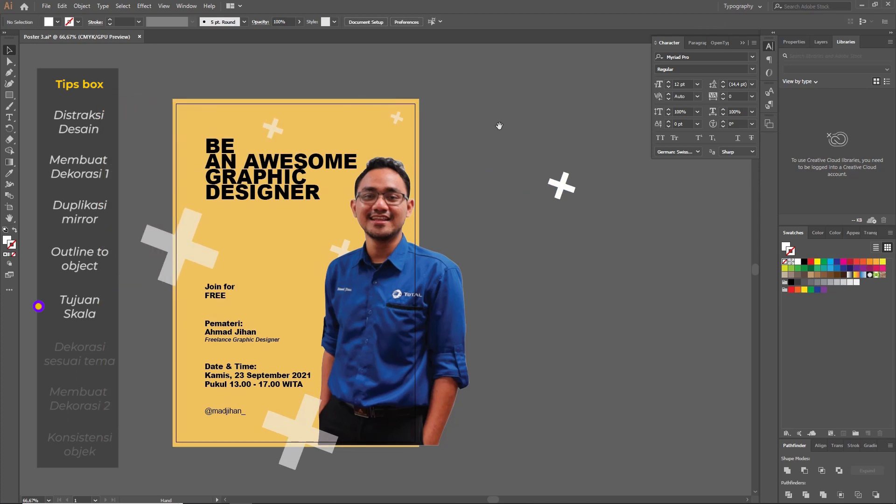
left_click_drag(499, 160, 465, 144)
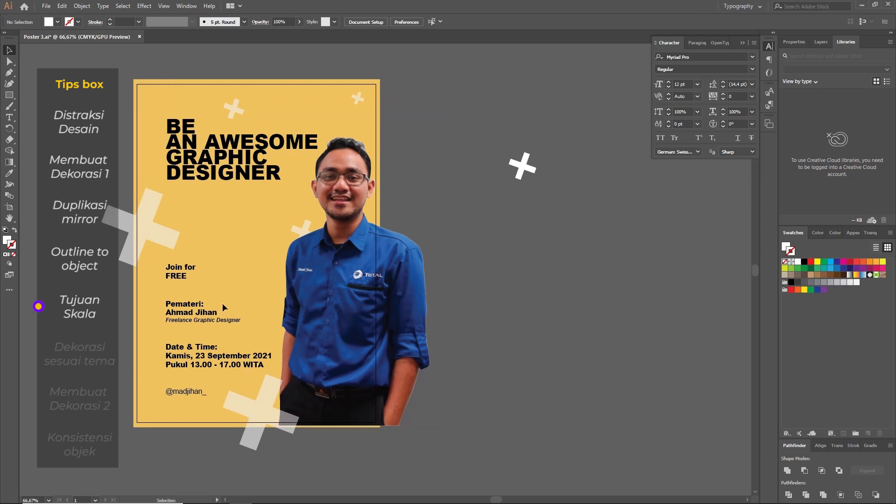
left_click(262, 407)
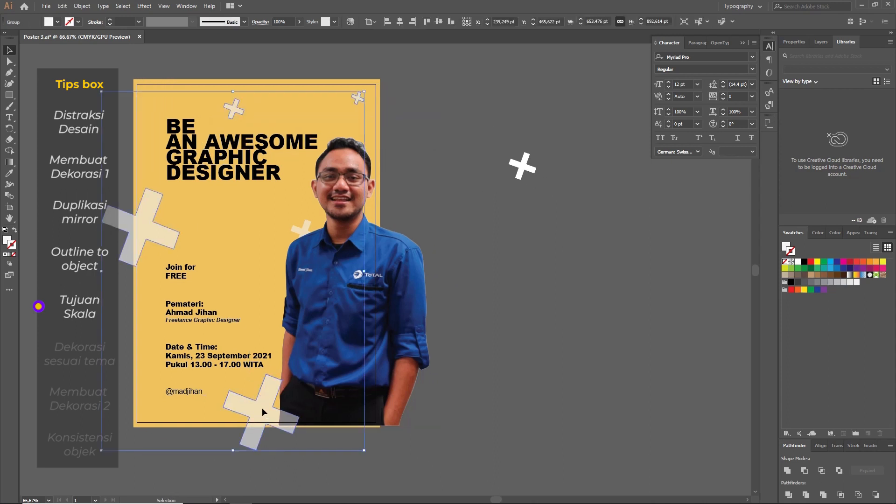
left_click(517, 396)
key("a")
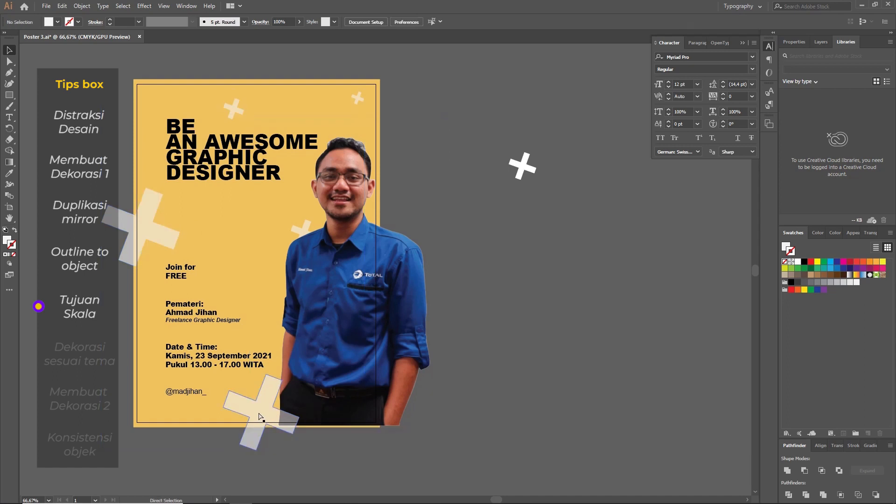
left_click(260, 417)
key("v")
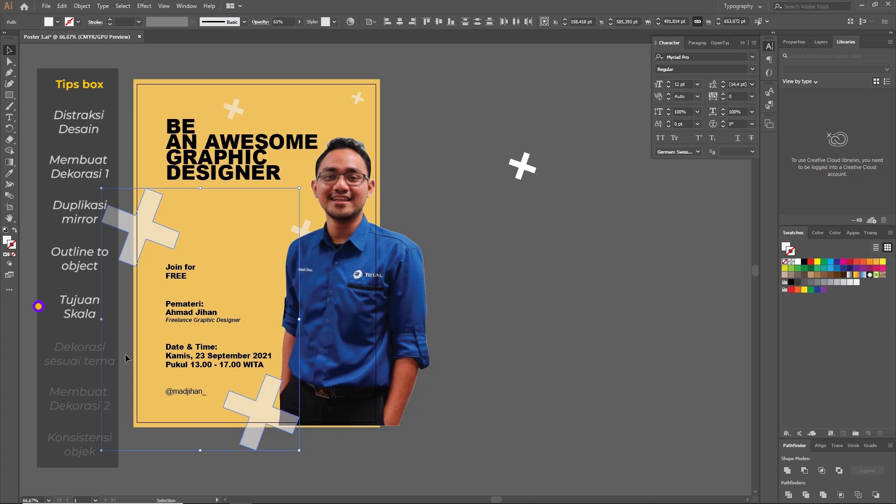
left_click_drag(242, 402, 150, 333)
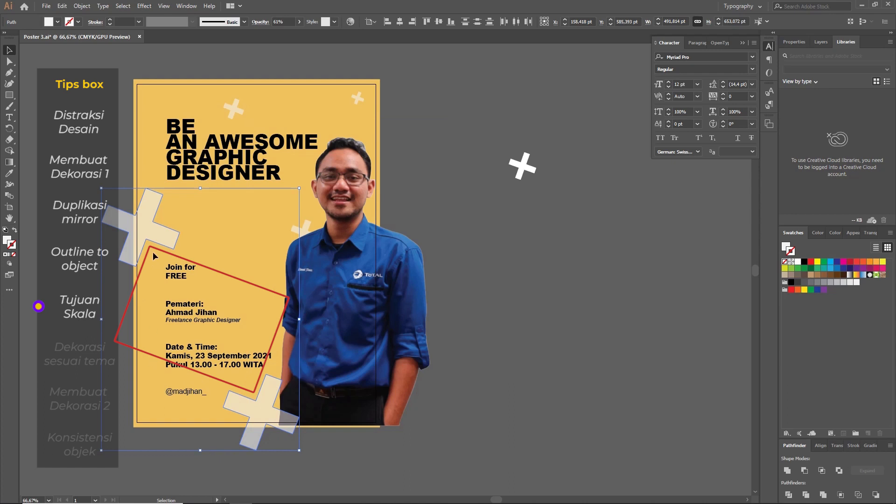
left_click(73, 134)
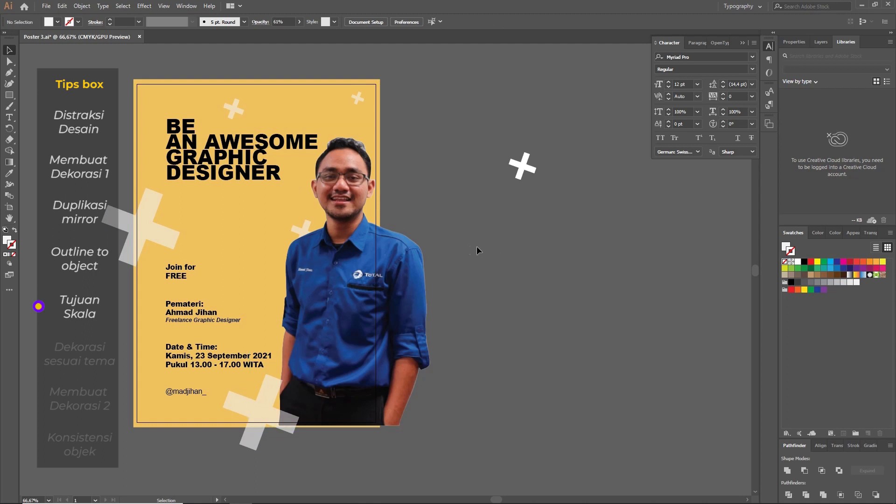
Step: Delete the small practice plus shape beside the poster
left_click_drag(469, 246, 501, 254)
left_click_drag(590, 265, 505, 248)
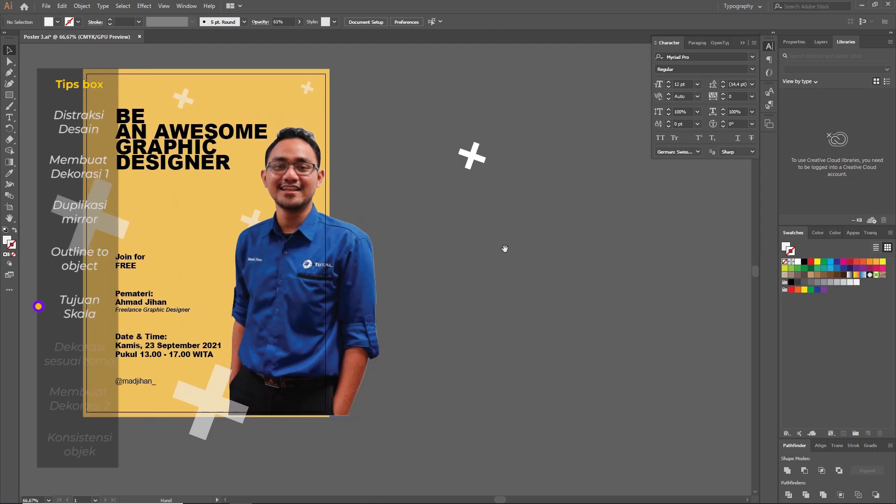
left_click_drag(467, 191, 513, 208)
left_click(514, 183)
left_click(514, 184)
key("Delete")
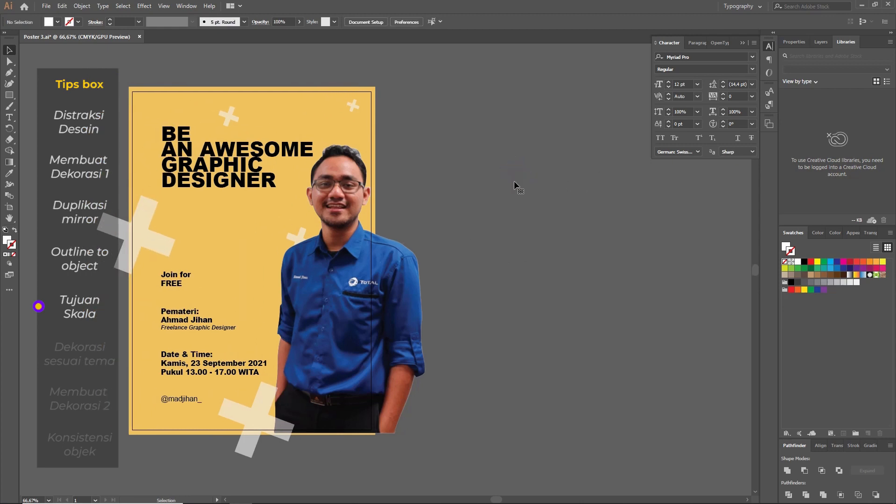
Step: Shift the portrait aside, select all the plus shapes on the poster and move them far to the right of the artboard
left_click_drag(347, 259, 459, 271)
left_click(306, 246)
left_click(256, 408, "shift")
left_click(142, 226, "shift")
left_click(149, 208, "shift")
left_click_drag(229, 127, 712, 135)
left_click(478, 253)
left_click_drag(477, 254, 499, 253)
left_click(435, 99)
Step: Place the four white ring decorations on the poster, spread around the headline and event details
key("space")
left_click_drag(381, 146, 632, 138)
left_click_drag(278, 209, 549, 205)
left_click_drag(159, 404, 329, 410)
left_click_drag(256, 263, 691, 264)
key("space")
left_click_drag(525, 330, 118, 328)
left_click_drag(167, 217, 274, 215)
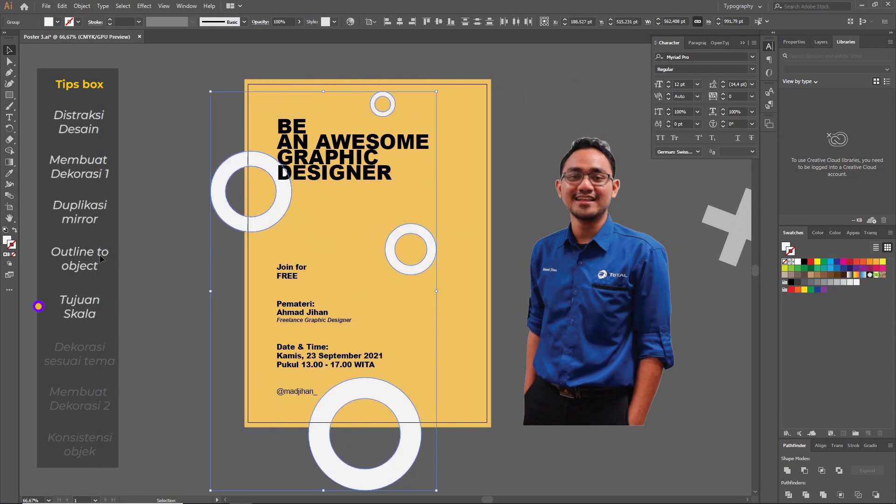
Step: Move the portrait back over the right side of the poster, overlapping the middle ring
left_click(353, 243)
key("space")
left_click_drag(537, 265, 442, 264)
left_click(326, 260)
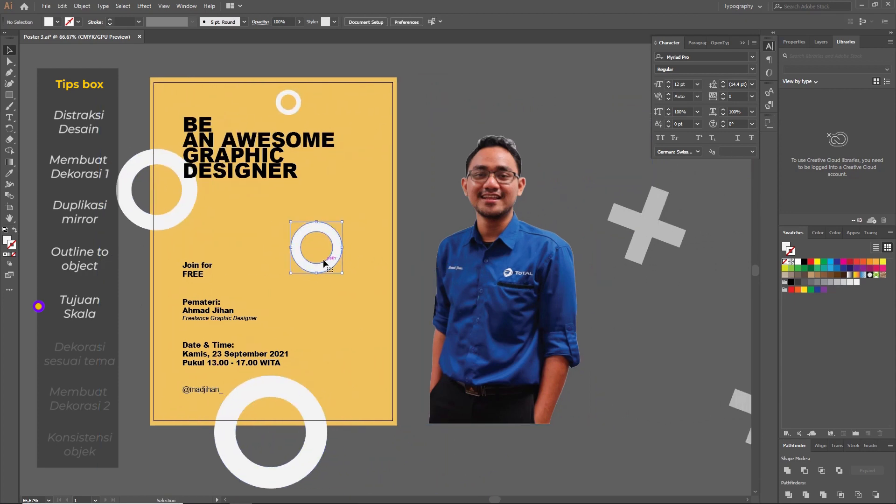
left_click(519, 280)
left_click(640, 341)
left_click_drag(553, 332, 400, 334)
Step: Arrange the large ring at the poster's bottom edge in front of the portrait
left_click(269, 393)
right_click(254, 396)
mouse_move(308, 348)
left_click(406, 349)
left_click(530, 254)
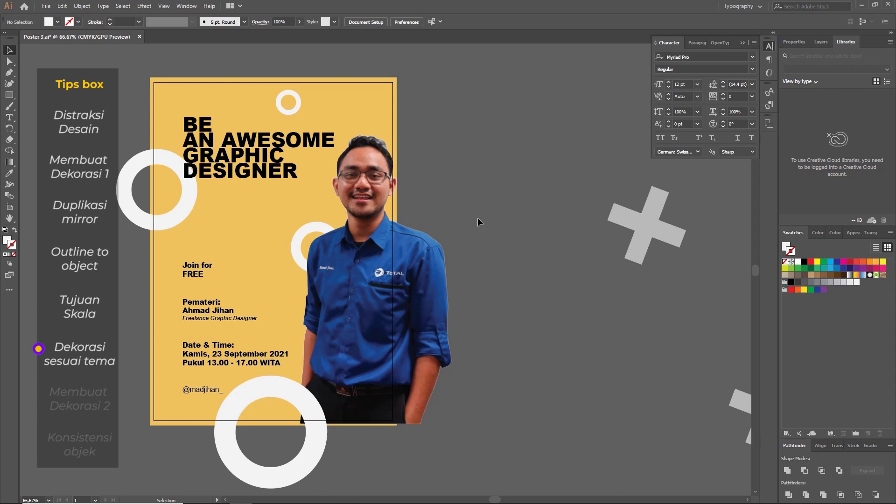
left_click(279, 108)
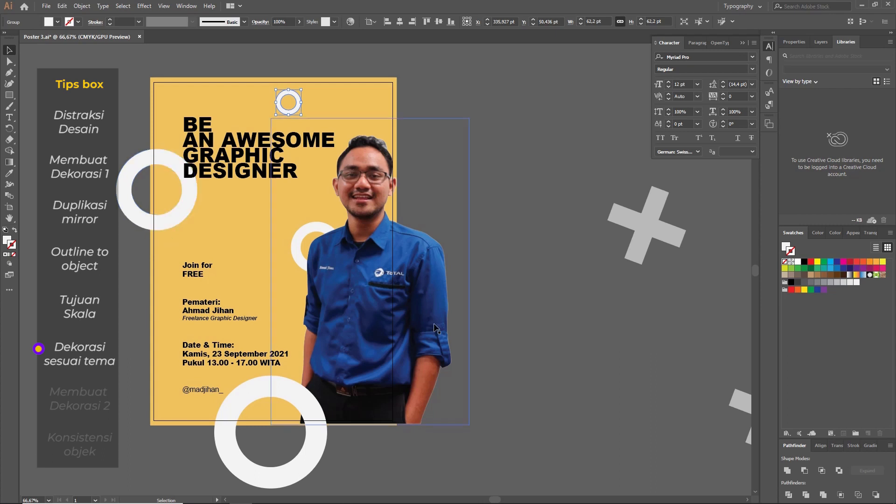
left_click_drag(515, 286, 458, 265)
left_click_drag(438, 184, 480, 205)
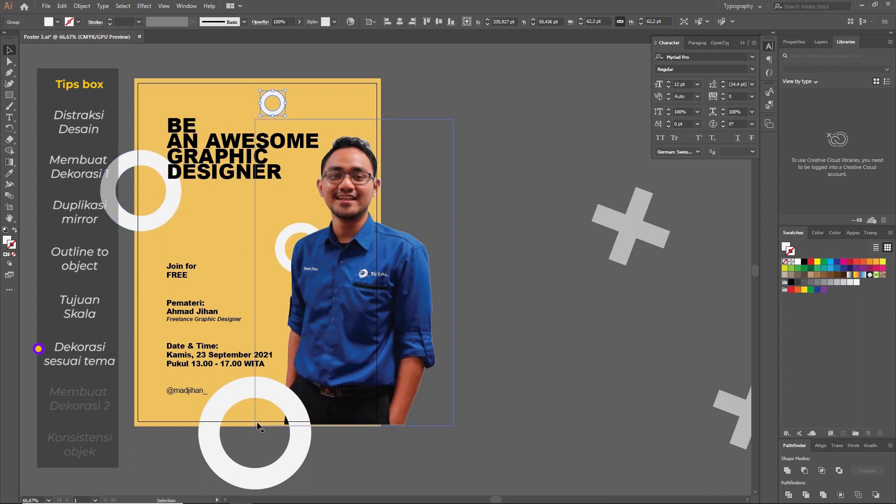
key("space")
left_click_drag(541, 297, 609, 310)
key("space")
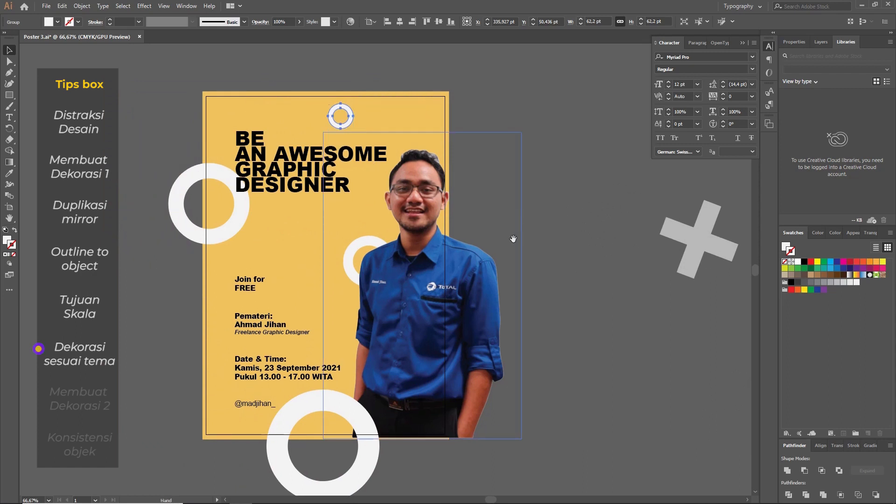
Step: Draw a circle about 62 pt across in the empty area left of the poster, with no fill
left_click_drag(511, 243, 651, 239)
left_click(271, 251)
key("l")
left_click_drag(187, 236, 208, 262)
key("v")
left_click(785, 262)
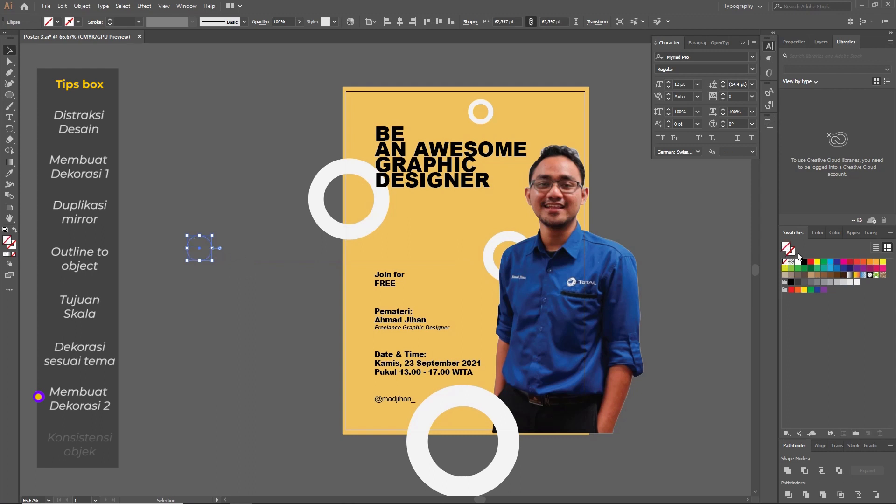
Step: Give the new circle a white 14 pt stroke and enlarge it slightly to about 69 pt
left_click(792, 255)
left_click(798, 262)
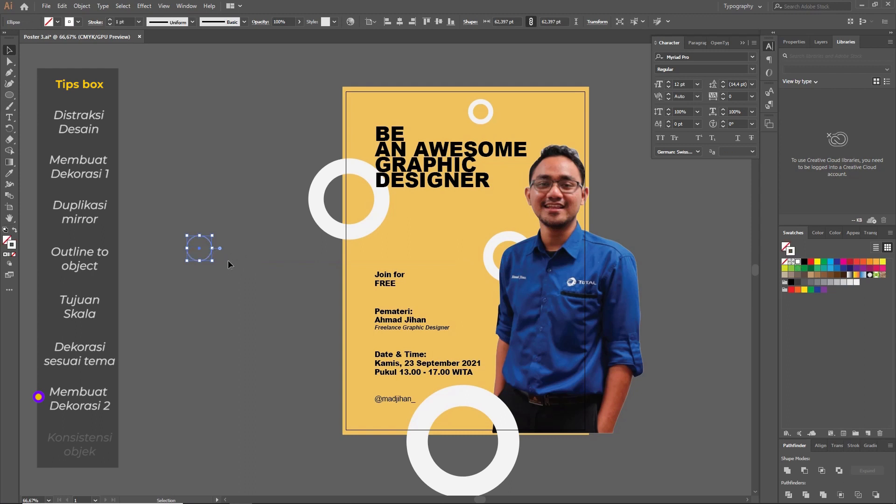
left_click(139, 22)
left_click(153, 164)
left_click_drag(213, 261, 215, 263)
Step: Try to expand the circle's stroke into a filled ring shape
left_click(81, 6)
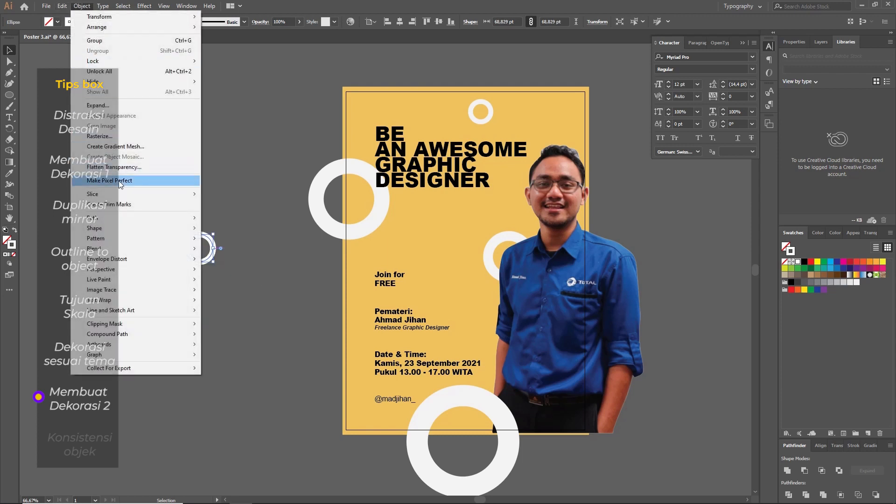
left_click(117, 111)
left_click(584, 377)
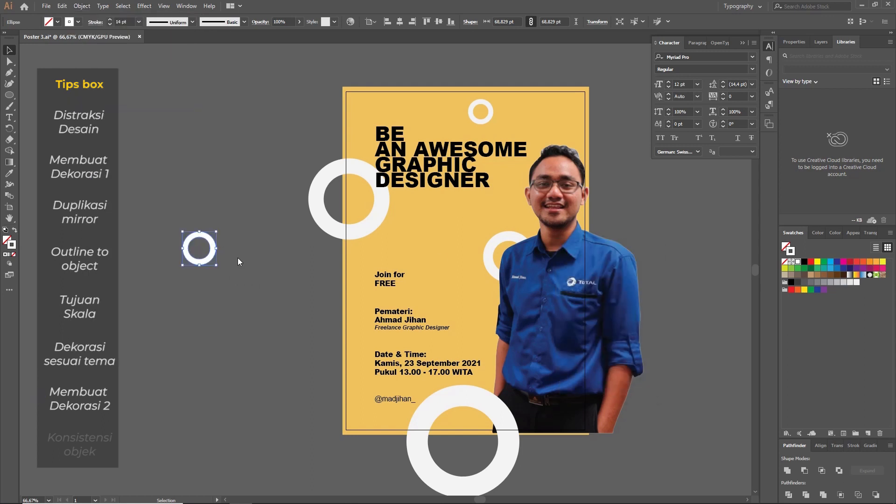
key("ctrl+z")
left_click(248, 271)
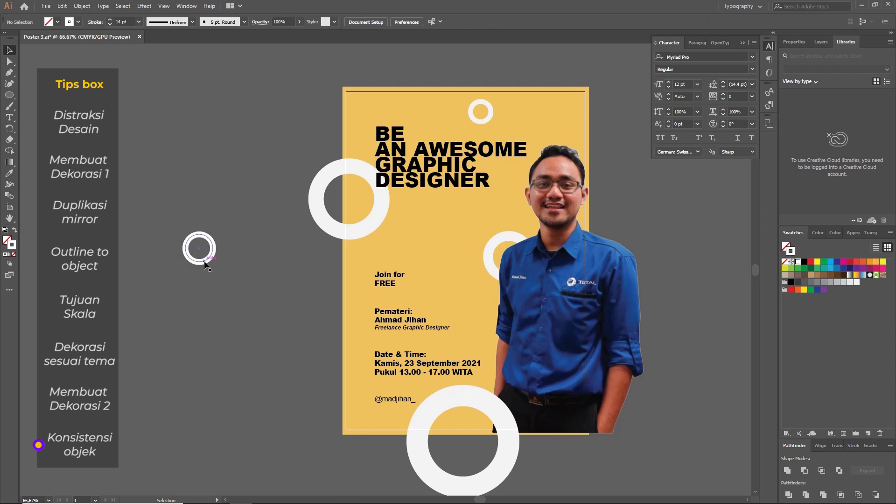
Step: Make an enlarged test copy of the unexpanded circle below the original, and delete it
left_click_drag(204, 264, 280, 373)
left_click(291, 329)
left_click_drag(275, 341, 299, 375)
left_click(260, 236)
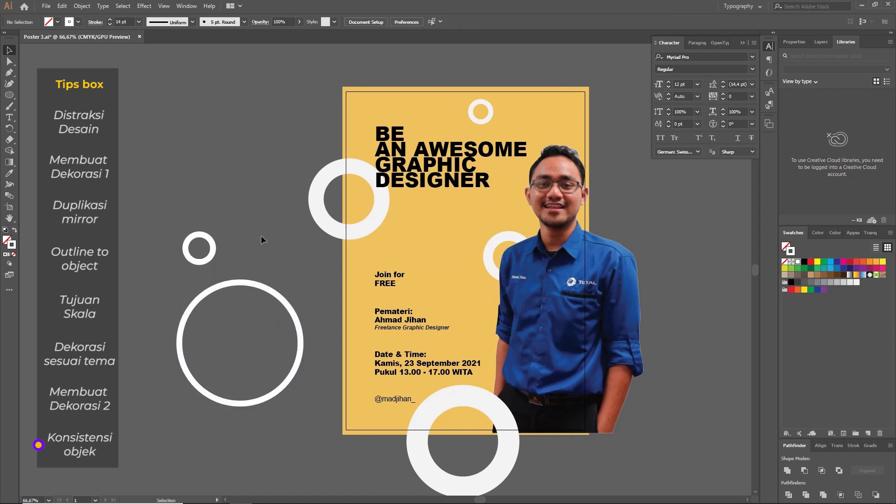
left_click(285, 382)
key("Delete")
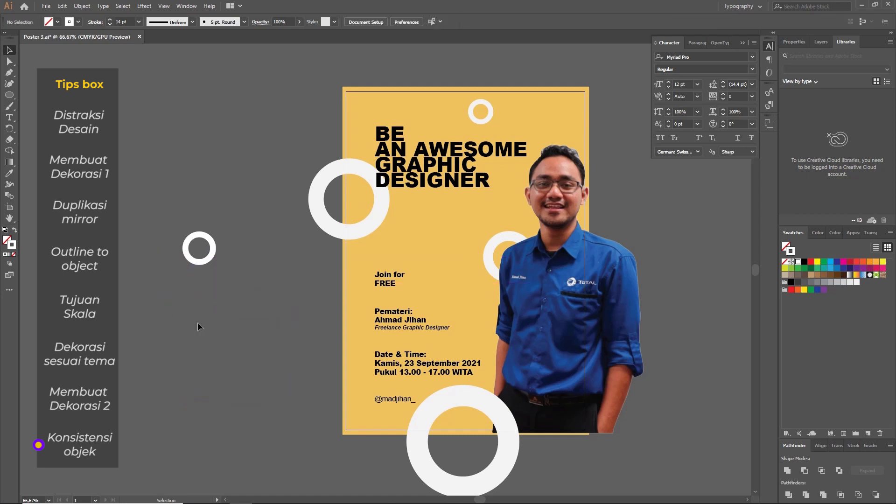
Step: Expand the small circle with both Fill and Stroke so it becomes a filled ring object
left_click_drag(216, 259, 215, 260)
left_click(81, 6)
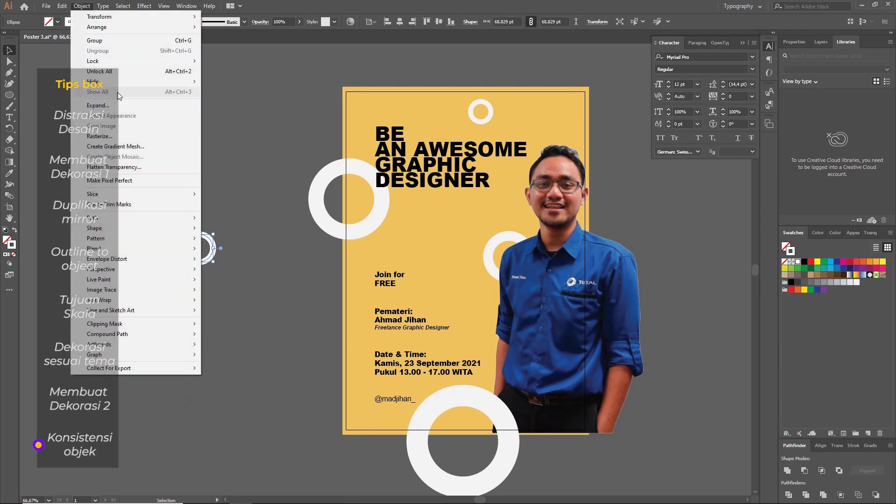
left_click(100, 105)
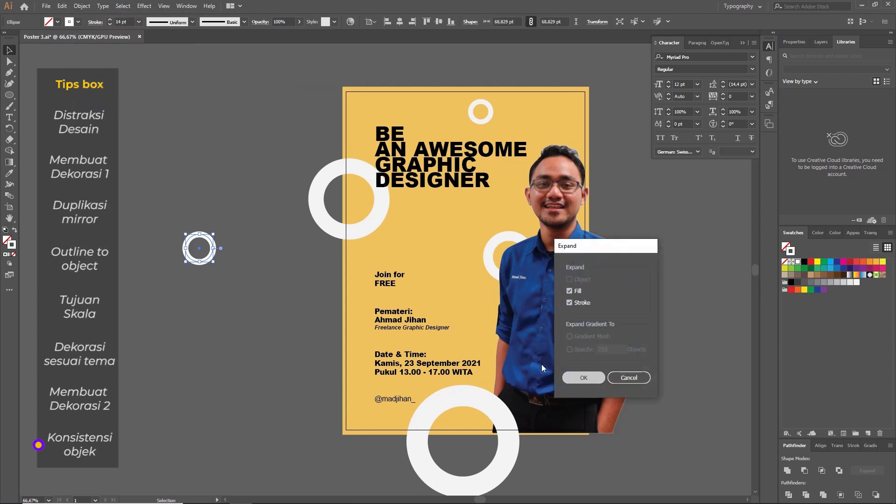
left_click(588, 378)
Step: Undo a trial enlargement of the expanded ring, and delete the ring beside the poster
left_click_drag(222, 264, 264, 317)
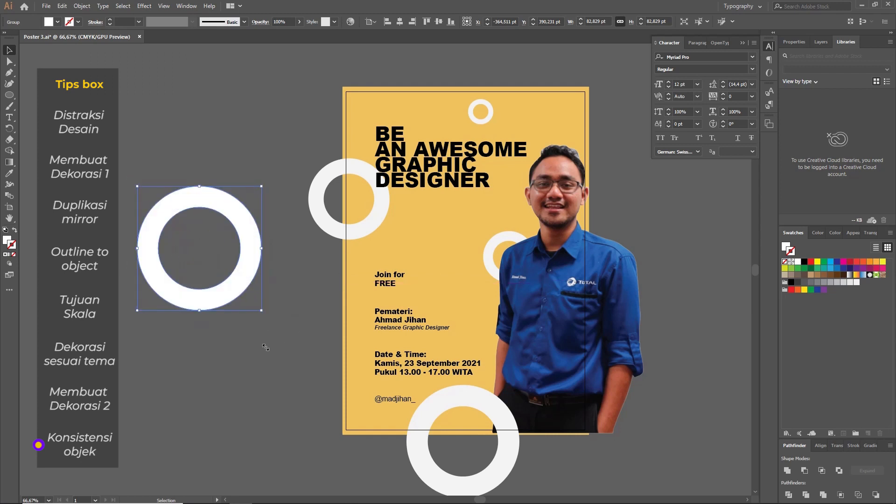
left_click(293, 315)
key("ctrl+z")
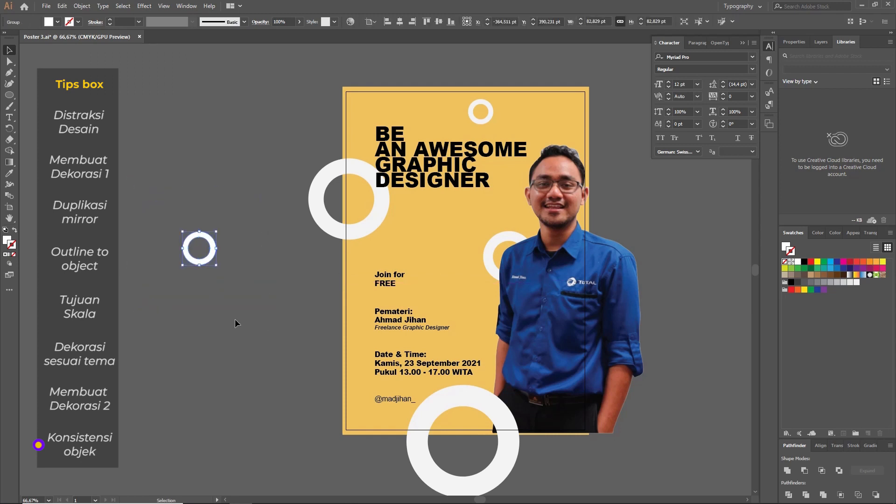
key("Delete")
Step: Shift the portrait off the poster, select all four ring decorations and move them to the left of the artboard
left_click_drag(233, 310, 151, 286)
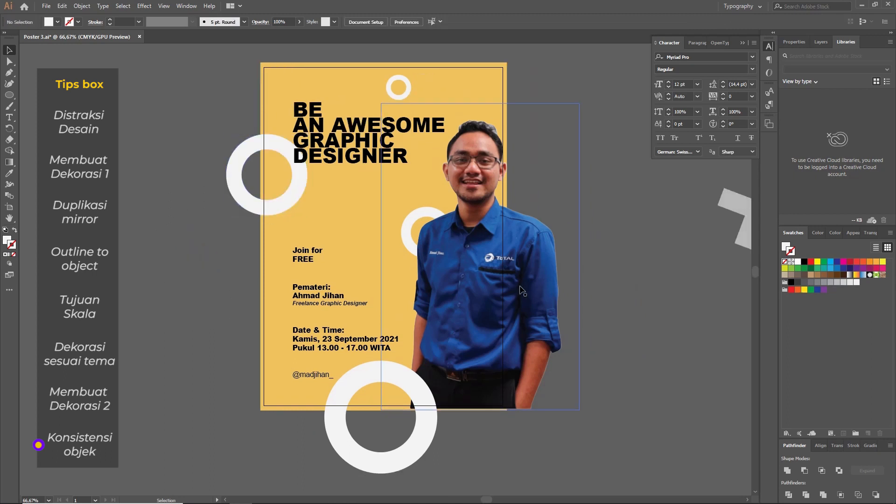
left_click_drag(462, 262, 574, 262)
left_click(421, 256)
left_click(389, 378, "shift")
left_click(276, 208, "shift")
left_click(397, 96, "shift")
left_click_drag(402, 98, 147, 124)
Step: Move the portrait back to its place over the right side of the poster
left_click_drag(209, 187, 361, 176)
left_click_drag(341, 210, 181, 215)
left_click_drag(347, 261, 217, 261)
left_click_drag(642, 273, 592, 273)
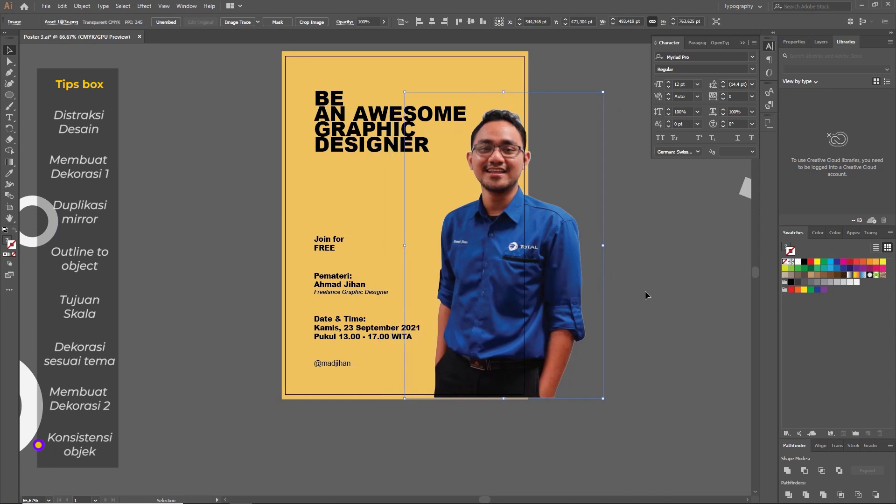
scroll(617, 292, "right", 2)
left_click_drag(470, 278, 464, 278)
left_click(556, 275)
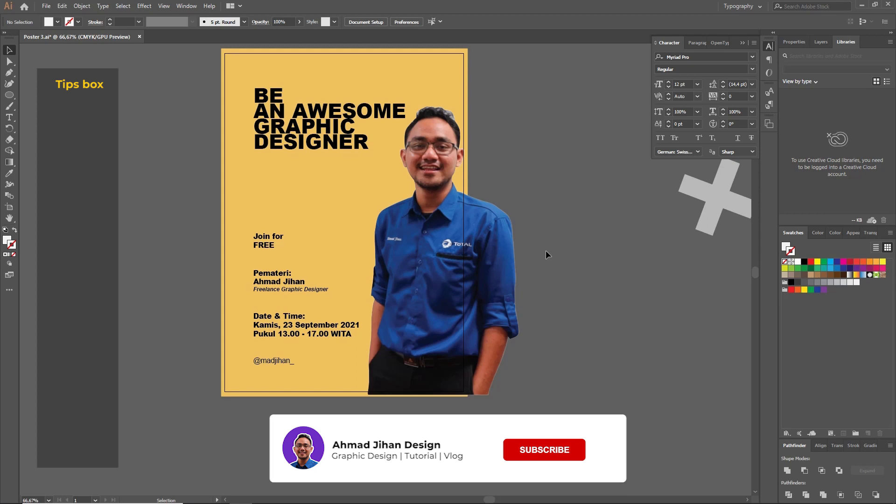
left_click(467, 205)
left_click(325, 135)
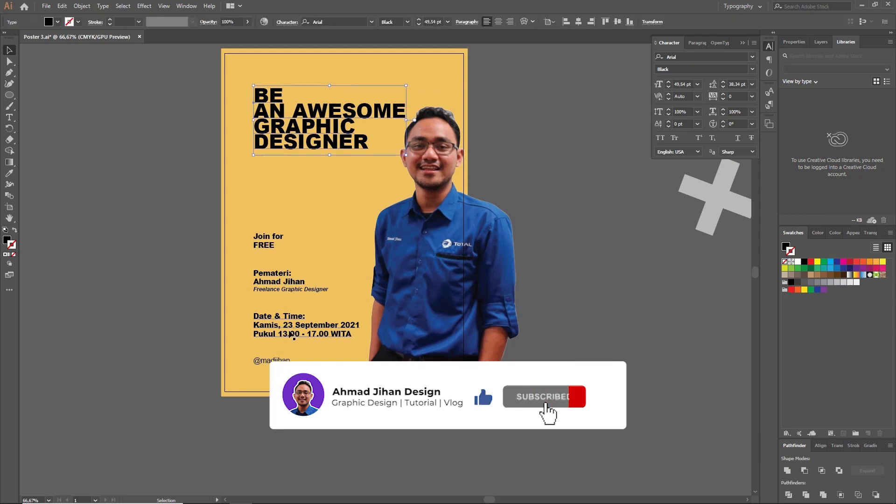
key("space")
left_click_drag(562, 219, 562, 252)
key("space")
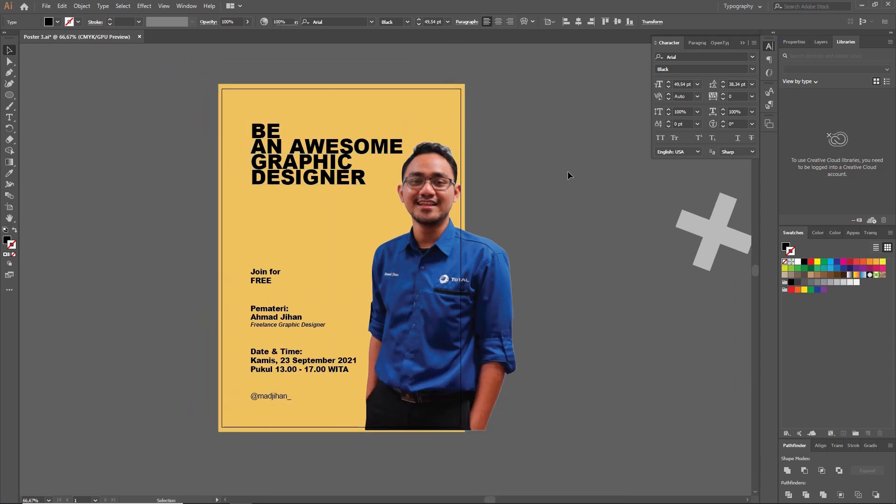
left_click(568, 171)
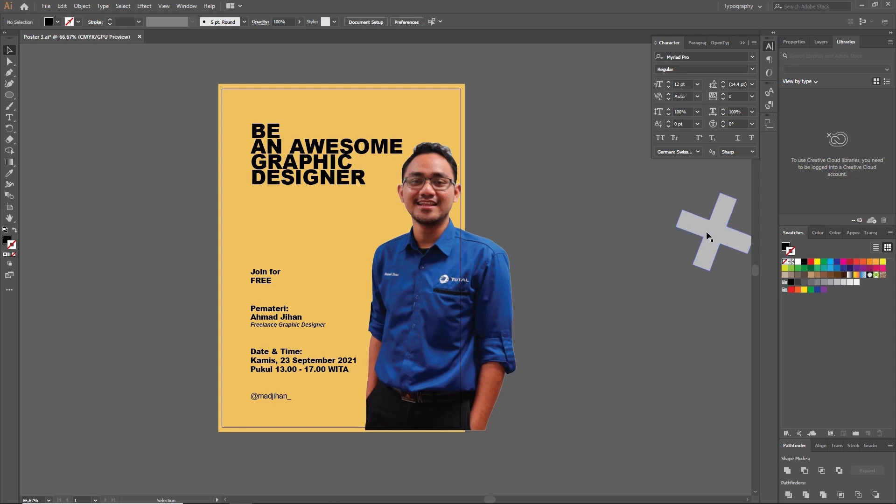
left_click_drag(508, 204, 530, 208)
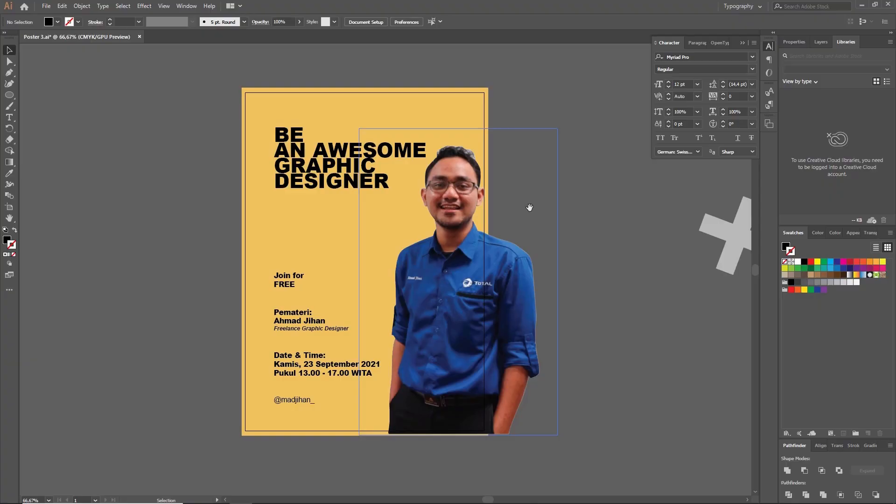